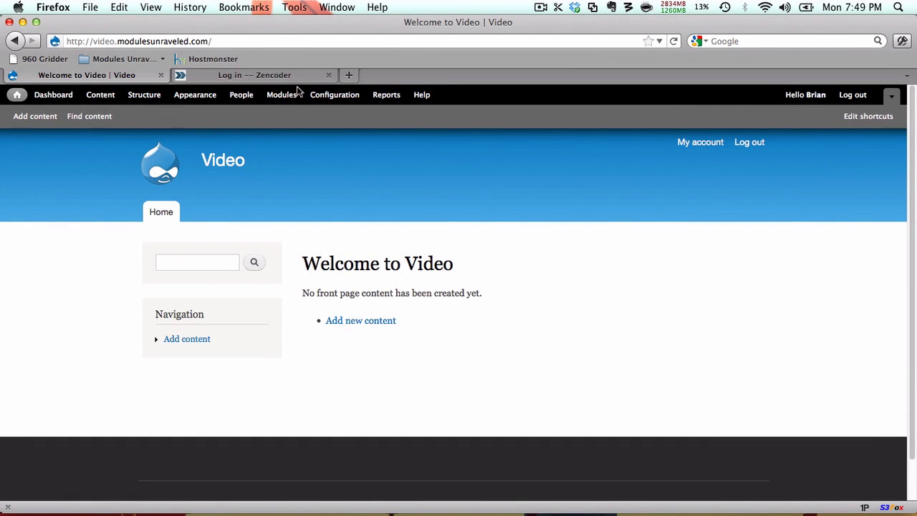
# Open the Video module's settings from the site's media configuration.
pyautogui.click(319, 96)
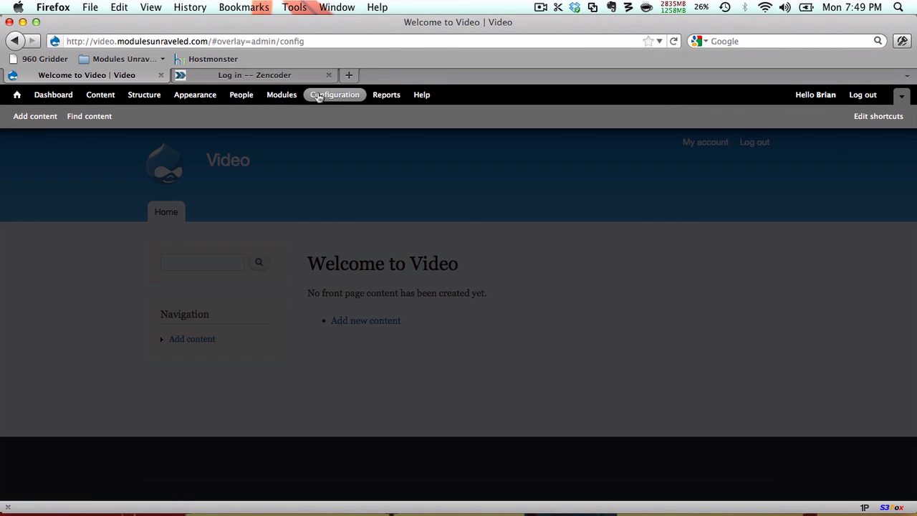
pyautogui.scroll(-5, 283, 212)
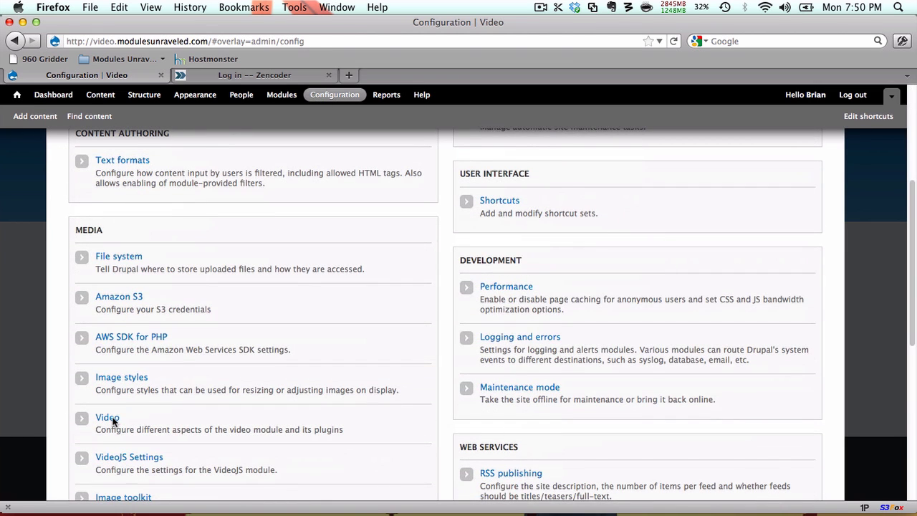
pyautogui.click(112, 421)
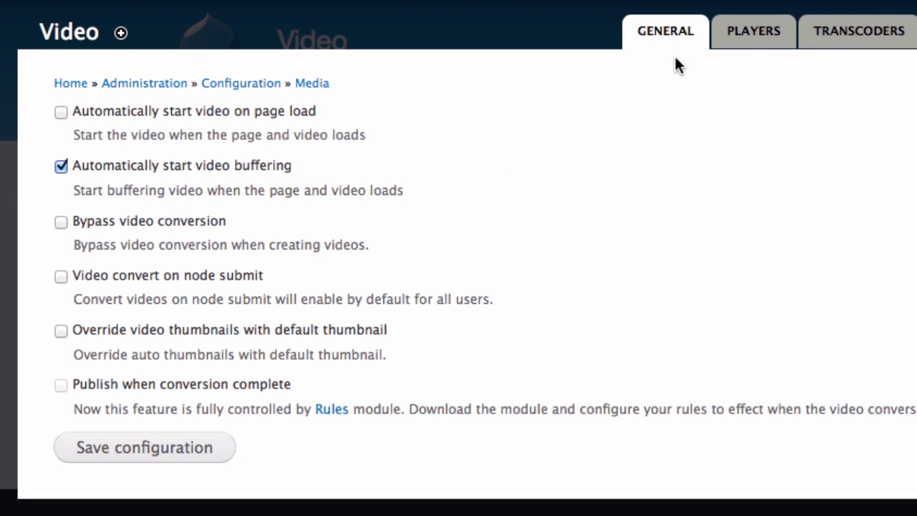
# Map the mp4 extension to the HTML5 Player using VideoJS in the video player settings and save the configuration.
pyautogui.click(765, 36)
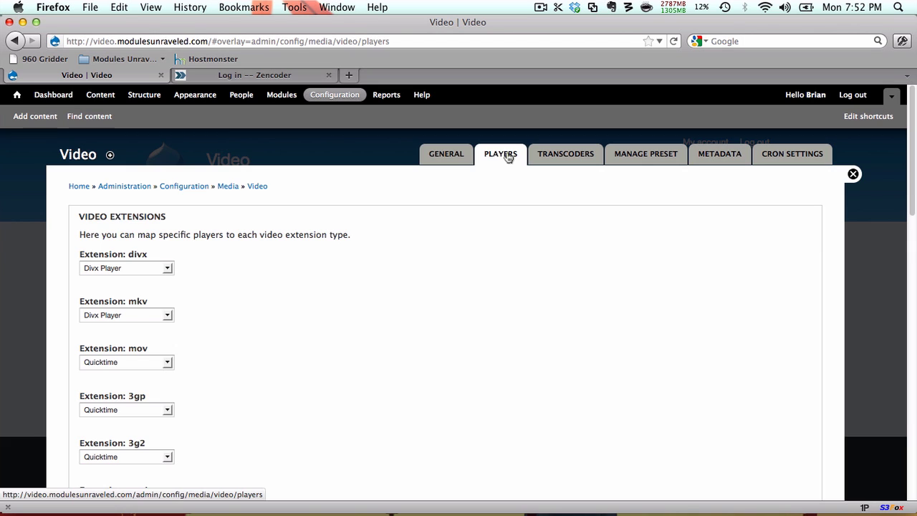
pyautogui.scroll(-2, 288, 345)
pyautogui.scroll(-5, 287, 345)
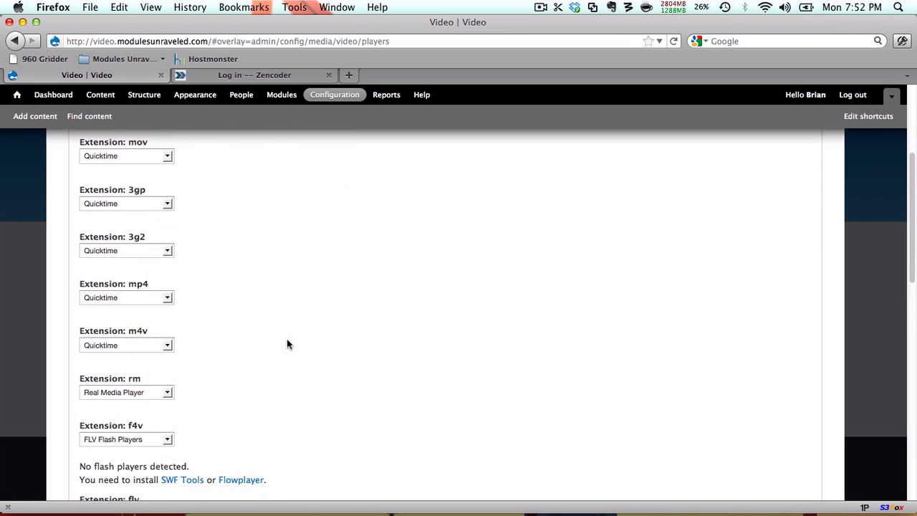
pyautogui.click(165, 300)
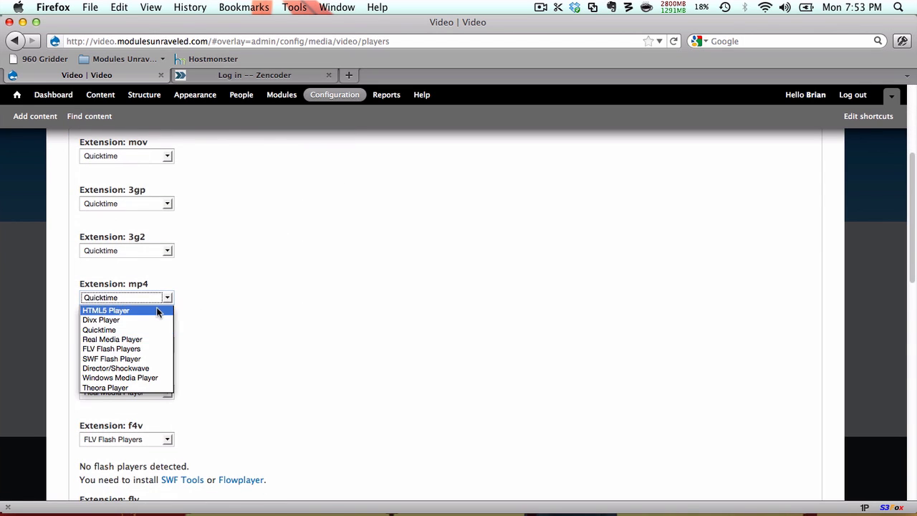
pyautogui.click(164, 310)
pyautogui.click(114, 351)
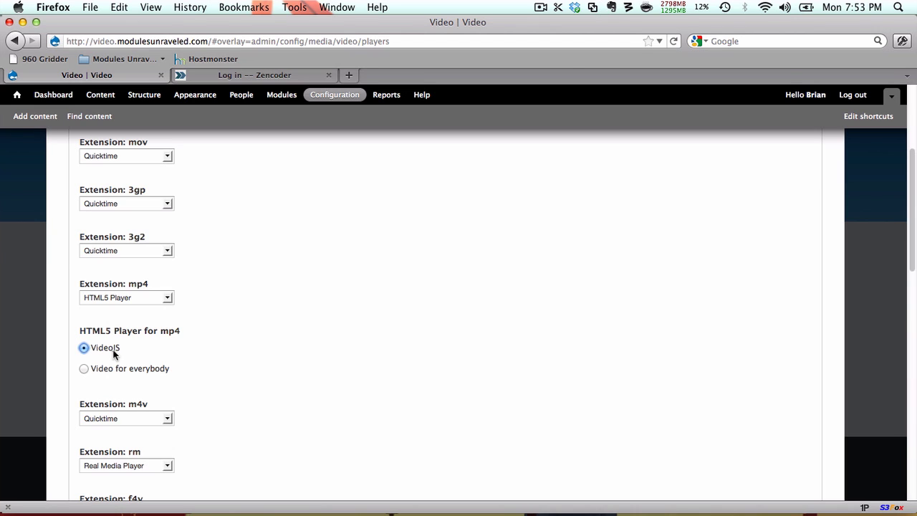
pyautogui.scroll(-15, 113, 353)
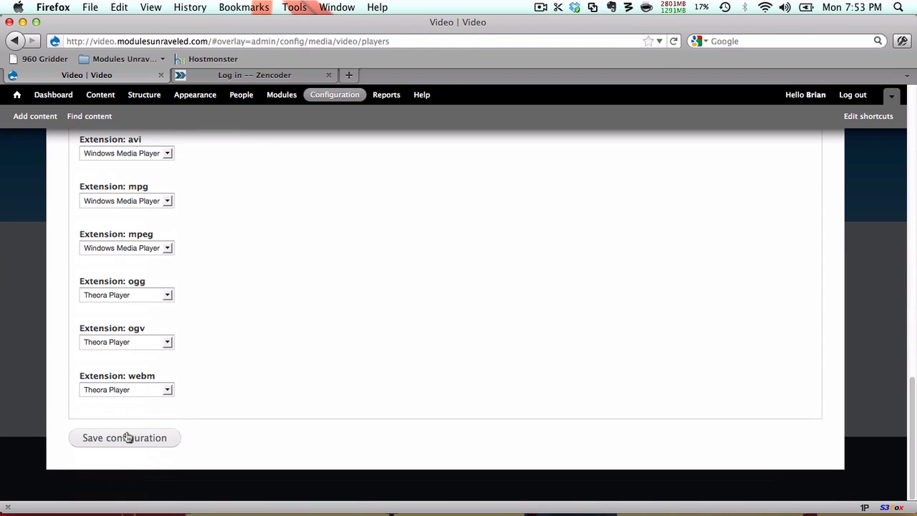
pyautogui.click(127, 437)
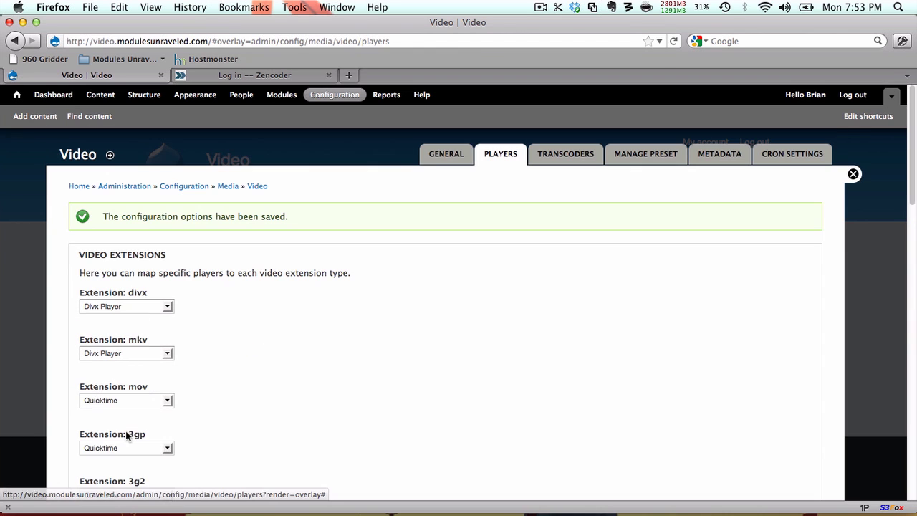
# Replace the Zencoder user's email address in the transcoder settings with the account email and save the configuration.
pyautogui.click(565, 155)
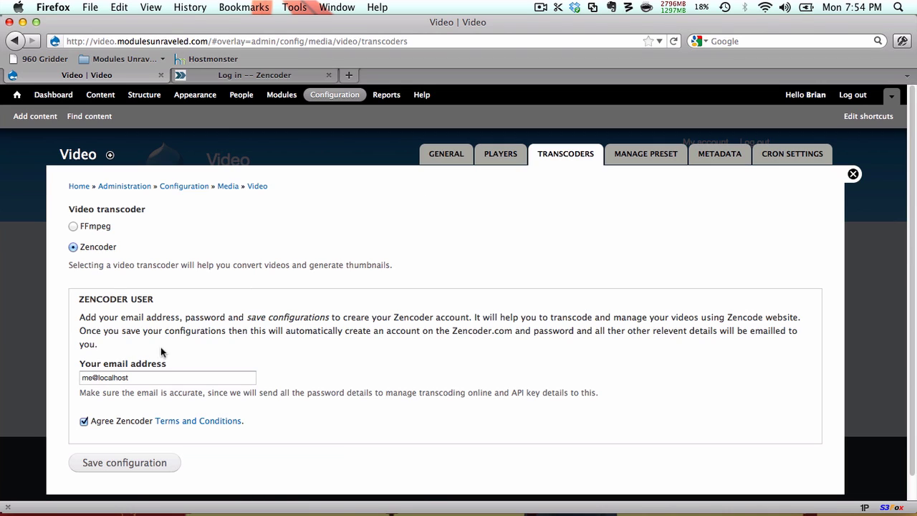
pyautogui.tripleClick(138, 379)
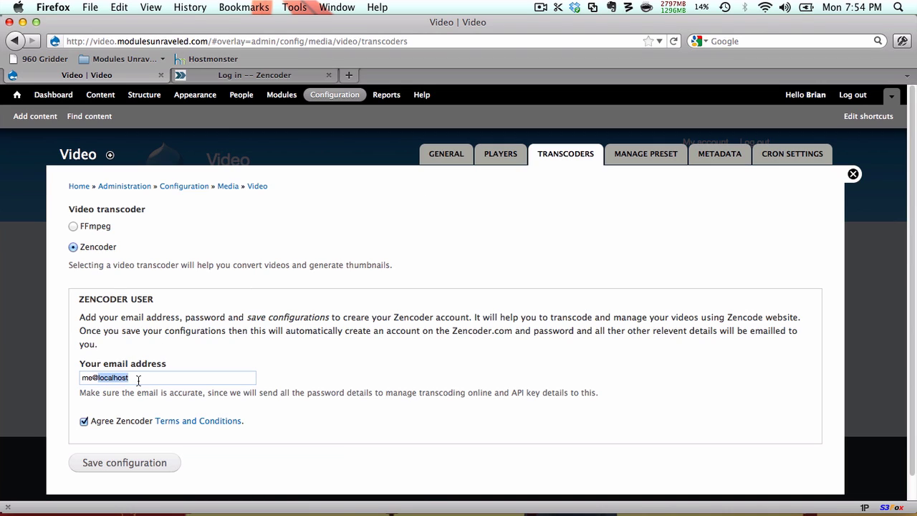
pyautogui.press('super+c')
pyautogui.write('b')
pyautogui.press('Down')
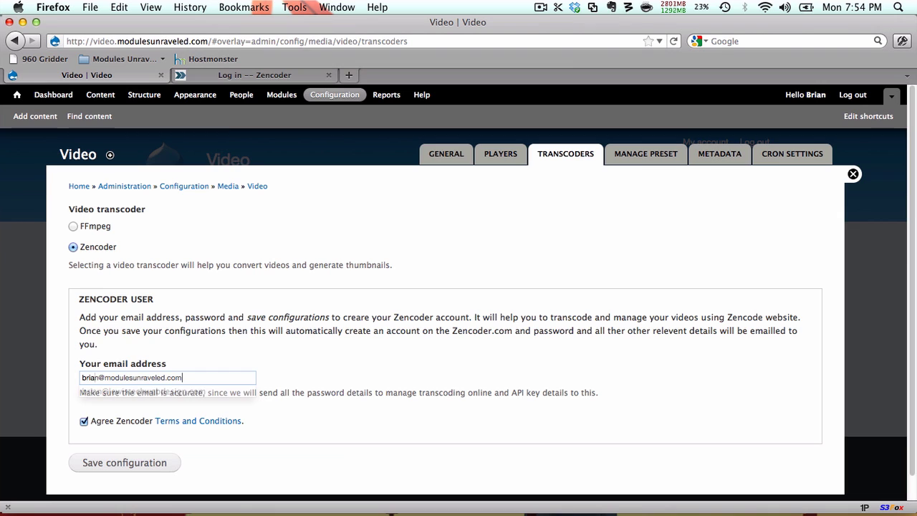
pyautogui.press('Return')
pyautogui.click(115, 463)
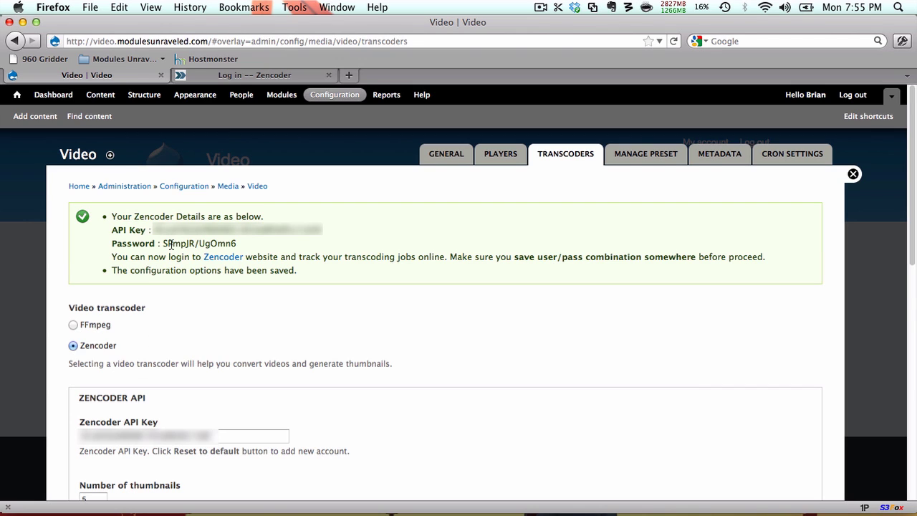
# Copy the generated Zencoder password and log in to the Zencoder site with the account email and that password.
pyautogui.moveTo(163, 244); pyautogui.dragTo(236, 244)
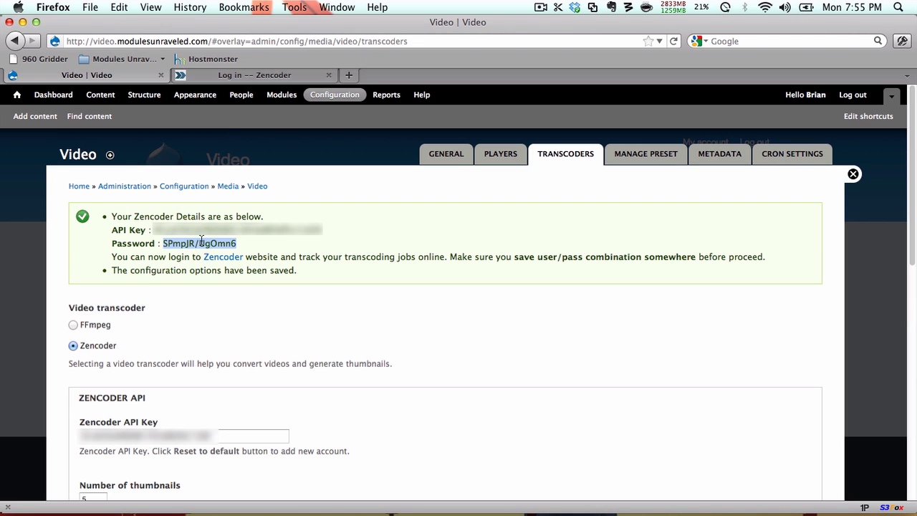
pyautogui.hotkey('ctrl', 'Tab')
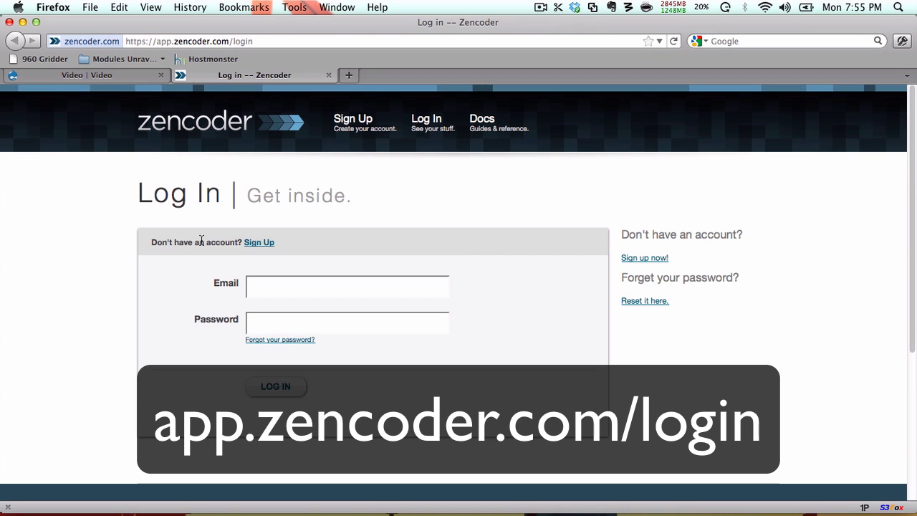
pyautogui.write('brian')
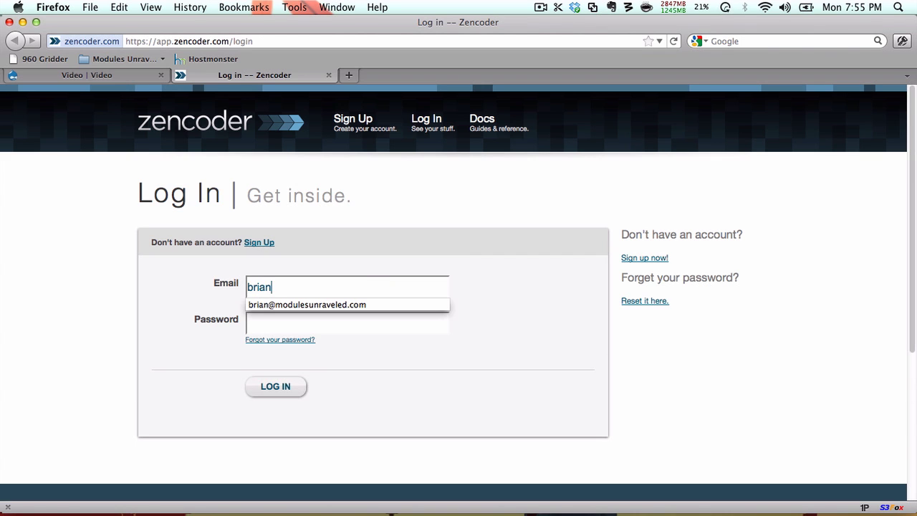
pyautogui.press('Down')
pyautogui.press('Return')
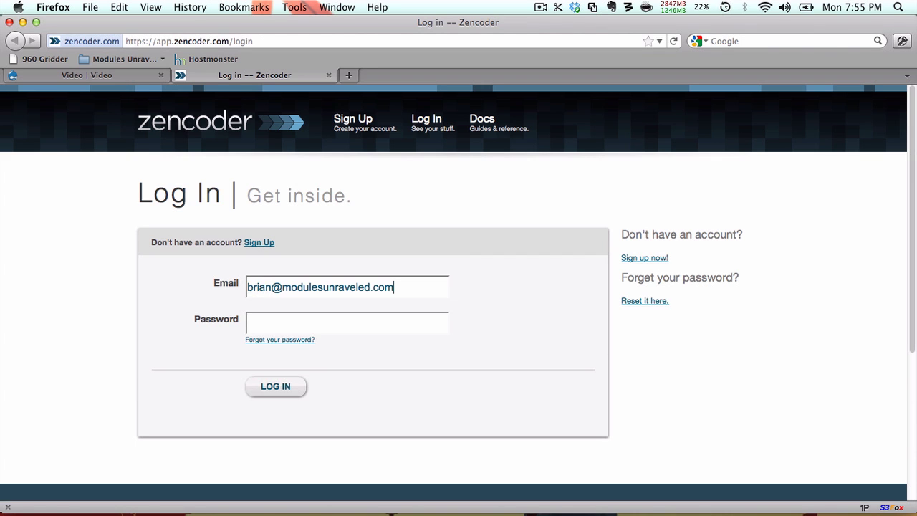
pyautogui.press('Tab')
pyautogui.press('super+v')
pyautogui.click(277, 387)
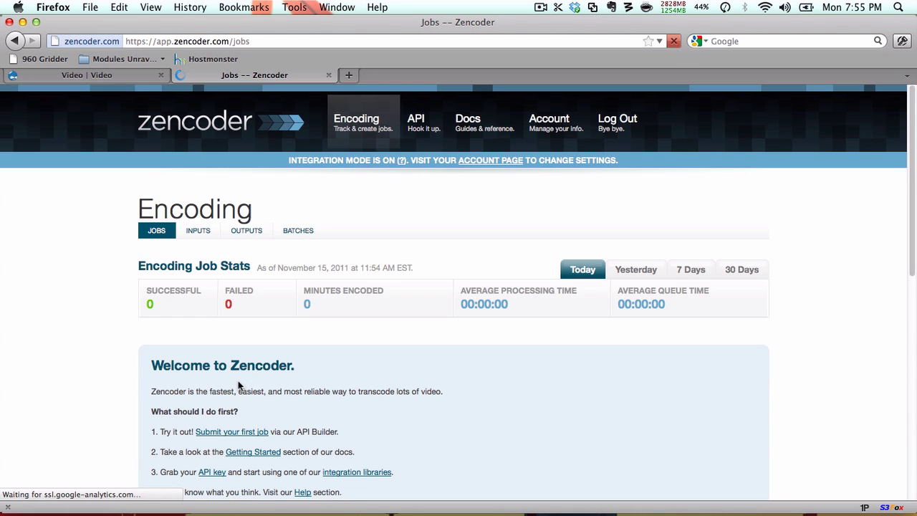
# Open the account user's information for editing in Zencoder and save the changes.
pyautogui.click(559, 119)
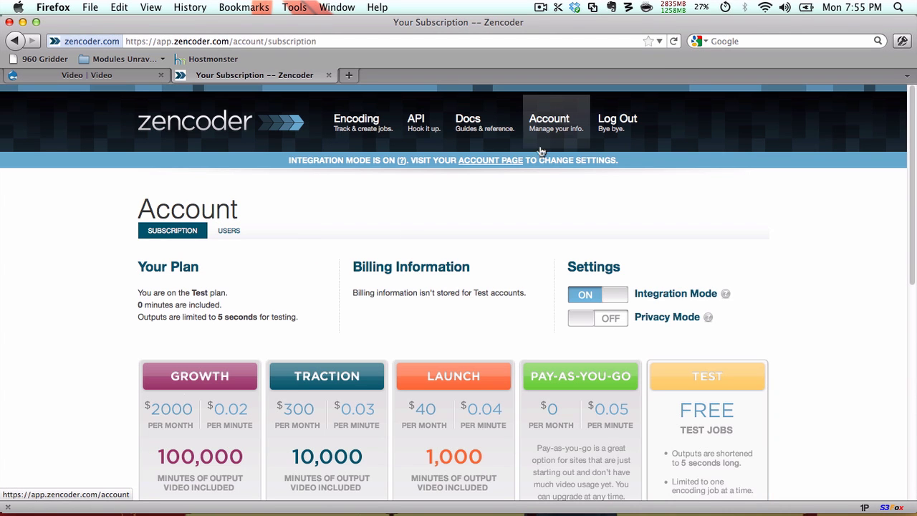
pyautogui.click(228, 231)
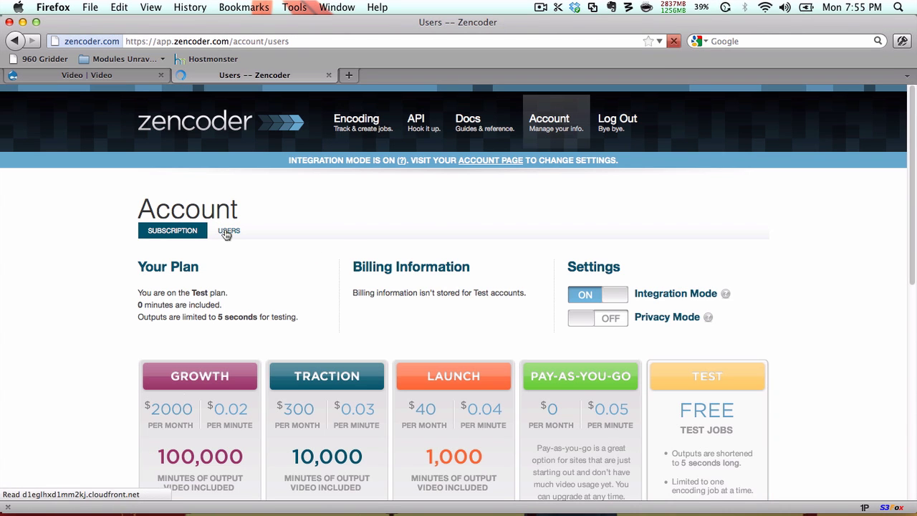
pyautogui.click(256, 300)
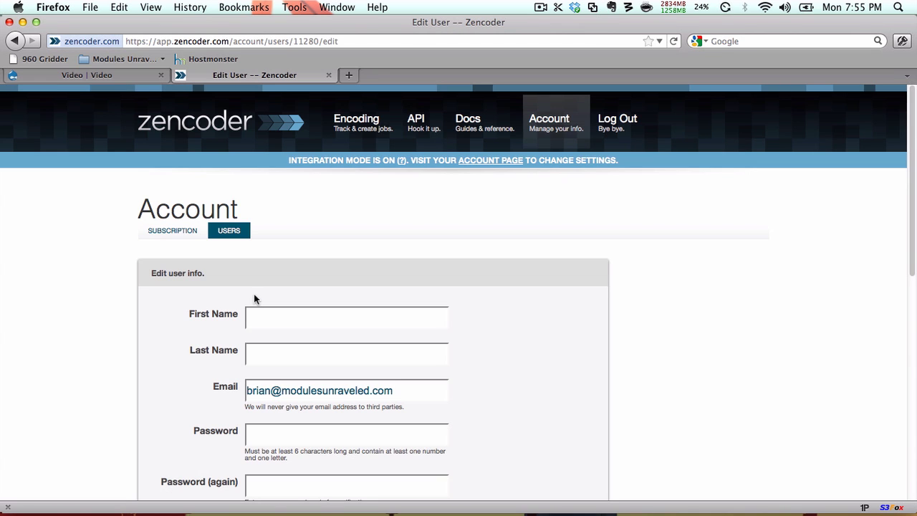
pyautogui.scroll(-3, 254, 299)
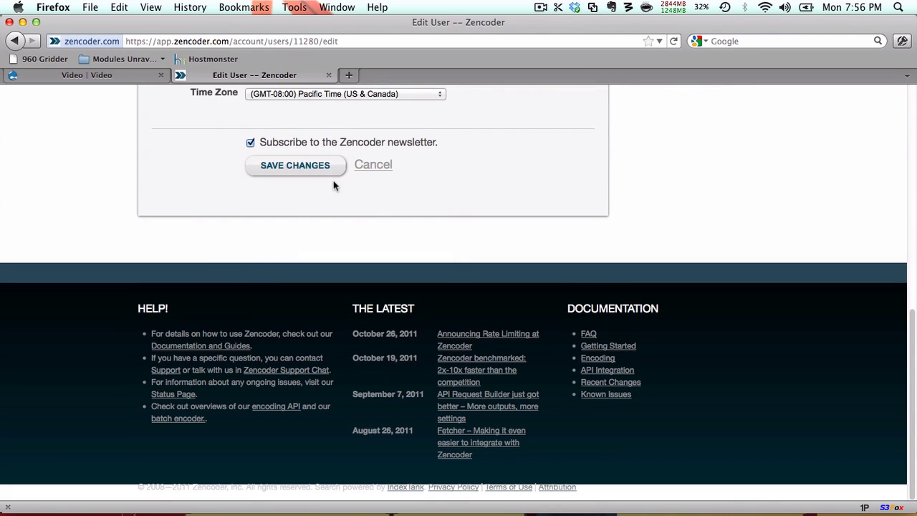
pyautogui.click(301, 165)
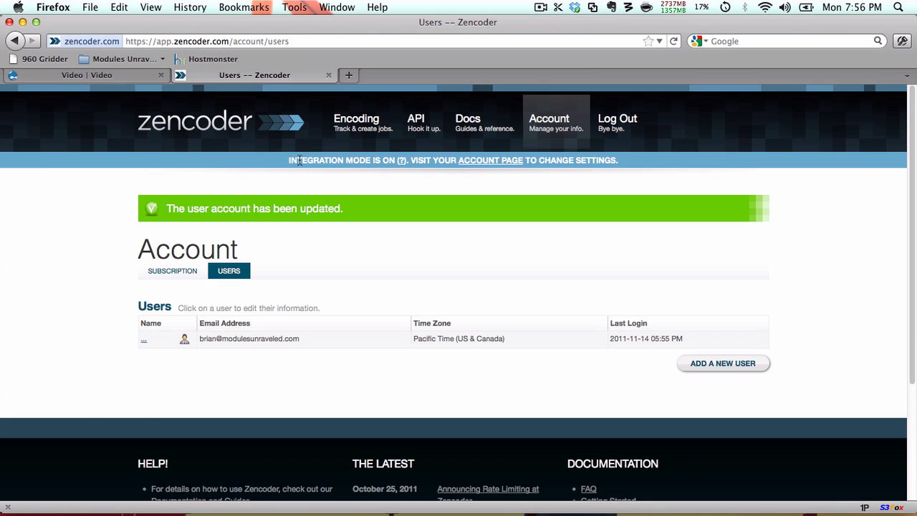
# Return to the Drupal transcoder settings, set the output file base to s3://video.modulesunraveled.com, and save the configuration.
pyautogui.hotkey('ctrl', 'shift', 'Tab')
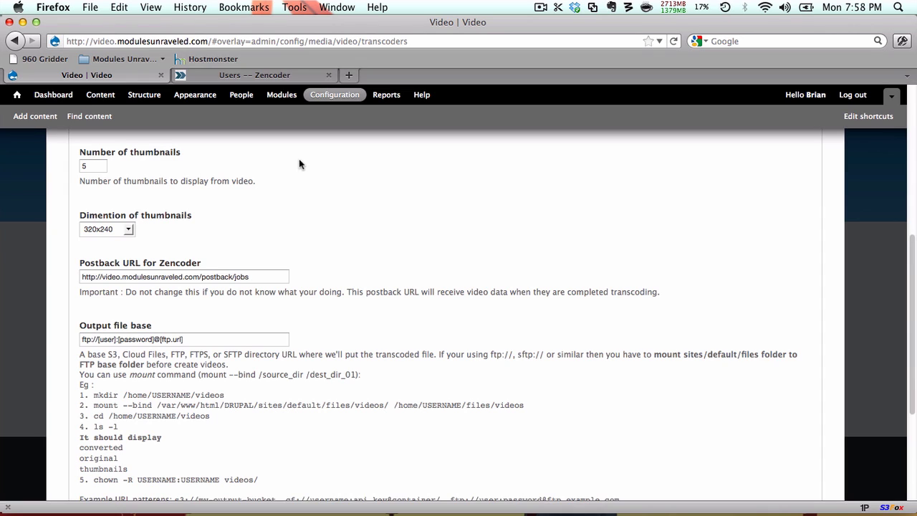
pyautogui.tripleClick(201, 336)
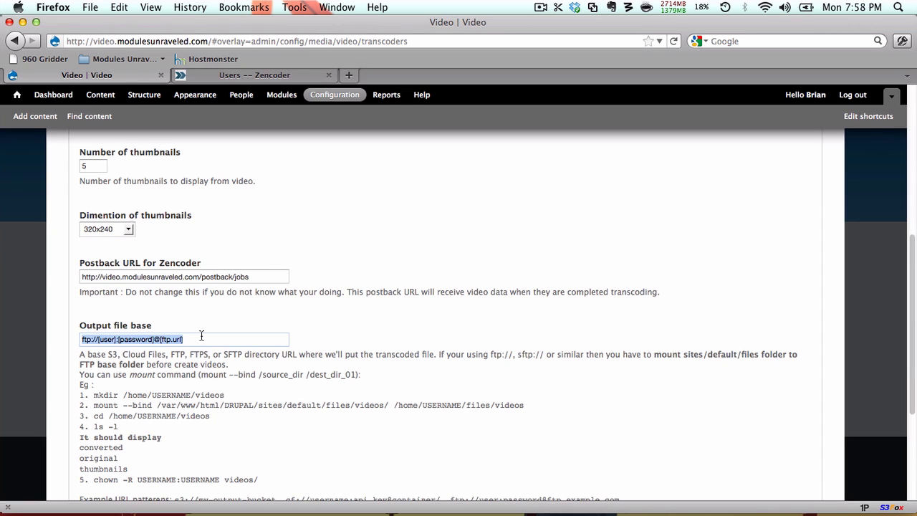
pyautogui.write('s3://')
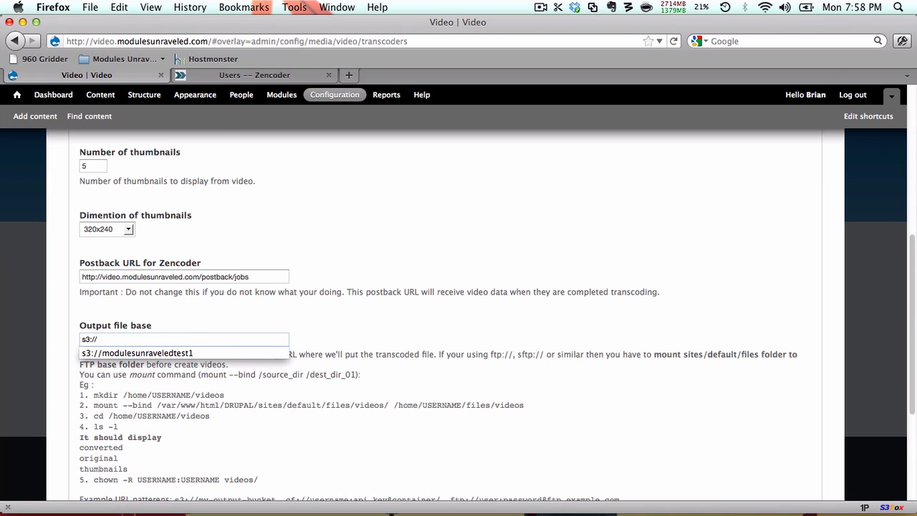
pyautogui.write('video')
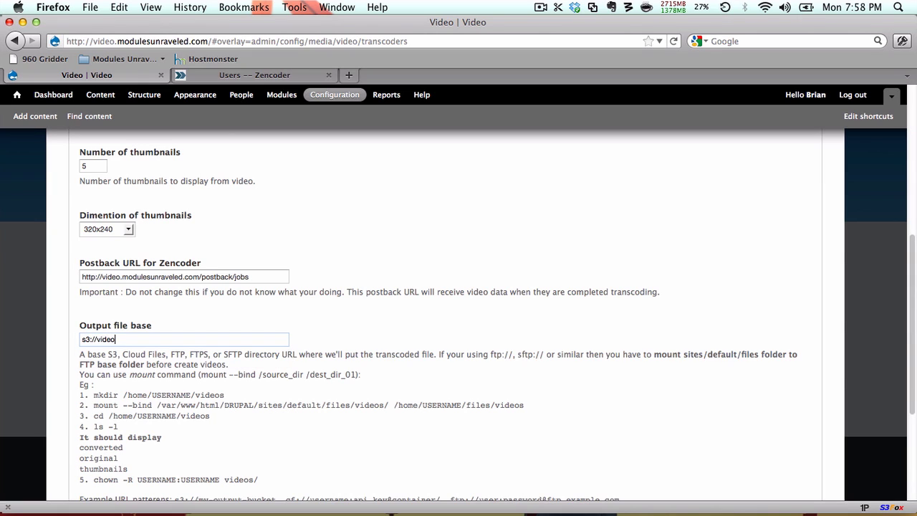
pyautogui.write('.modulesunraveled.com')
pyautogui.scroll(-5, 168, 494)
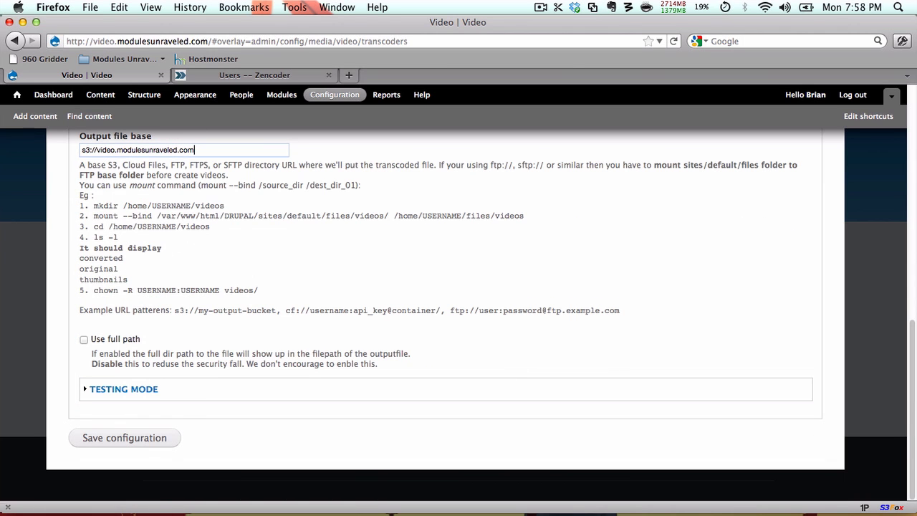
pyautogui.click(120, 439)
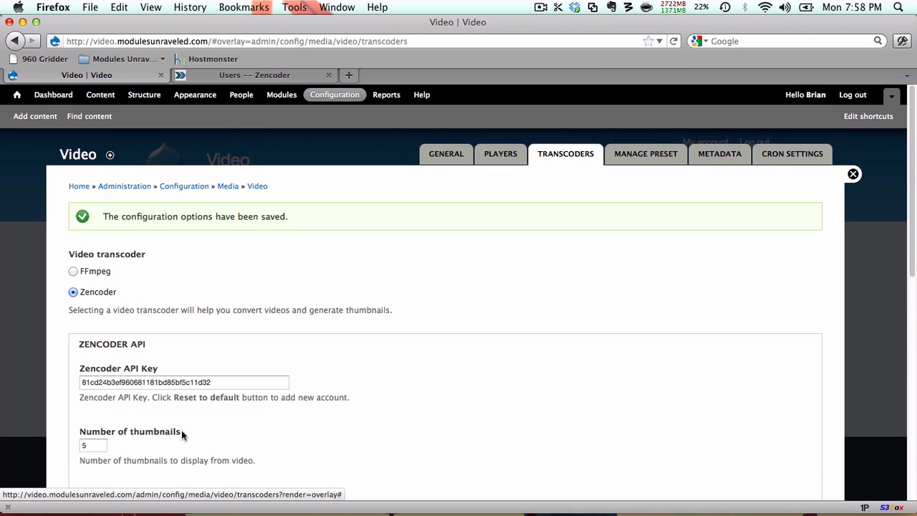
# Open the Mp4 video preset for editing, set its dimensions to 1280x720, and save the preset.
pyautogui.click(644, 156)
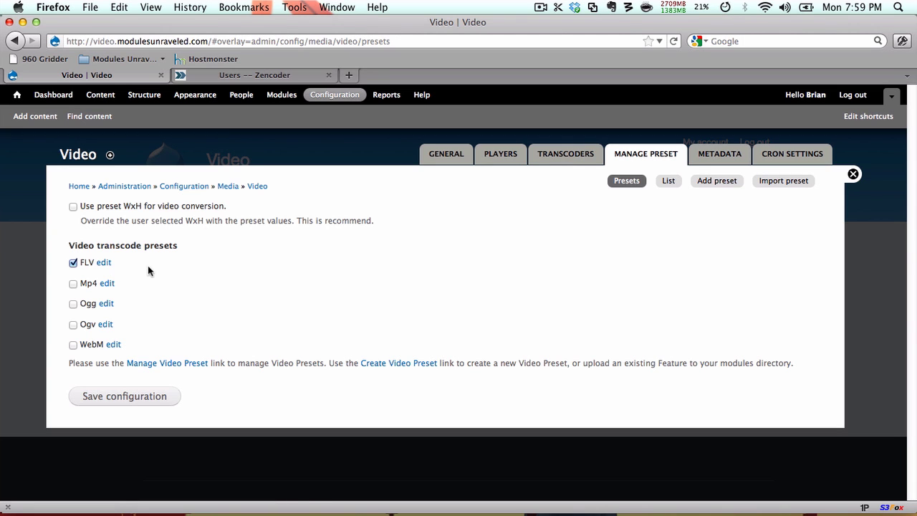
pyautogui.click(106, 284)
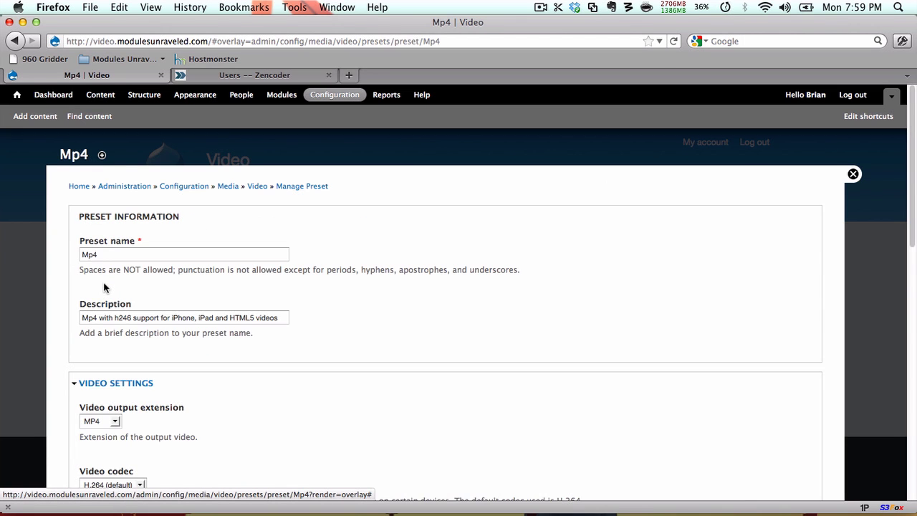
pyautogui.scroll(-10, 104, 286)
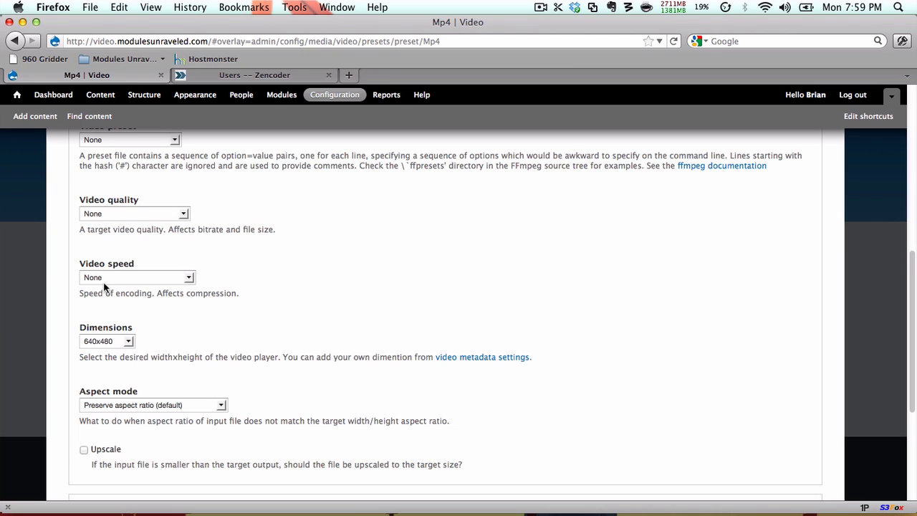
pyautogui.click(128, 342)
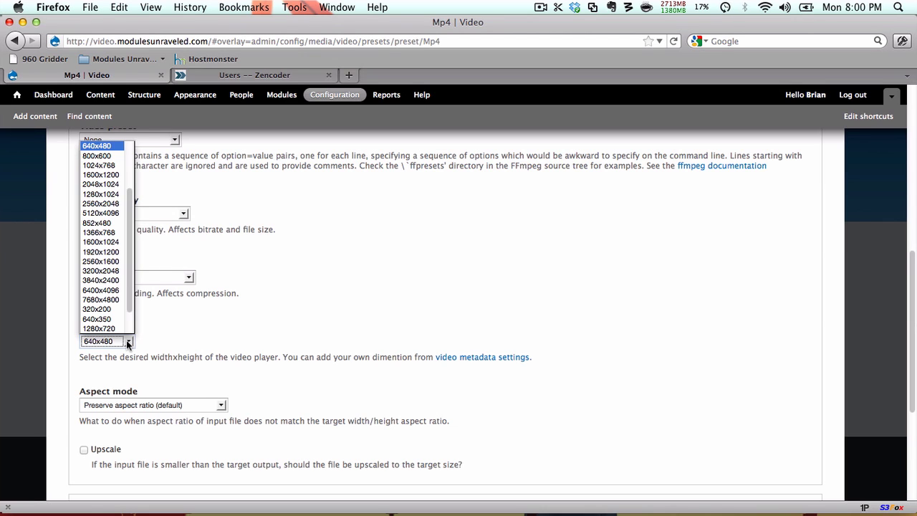
pyautogui.click(118, 330)
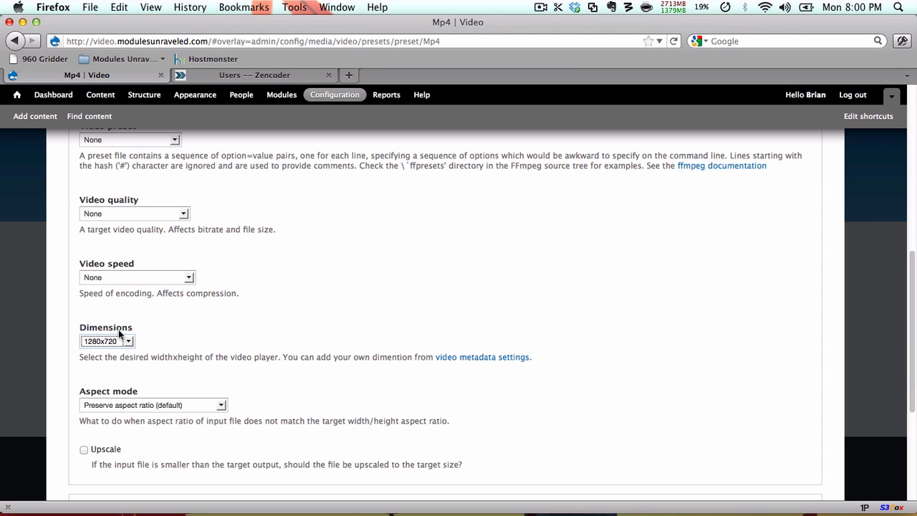
pyautogui.scroll(-6, 120, 335)
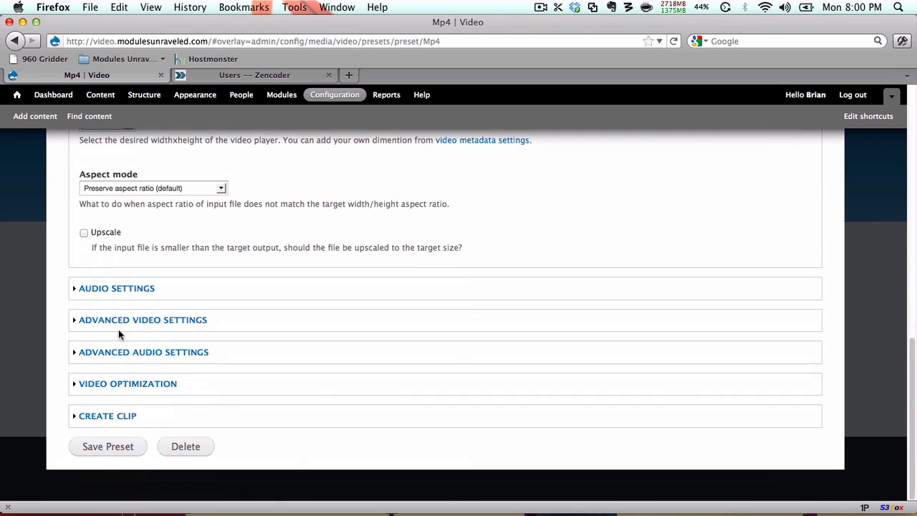
pyautogui.click(118, 447)
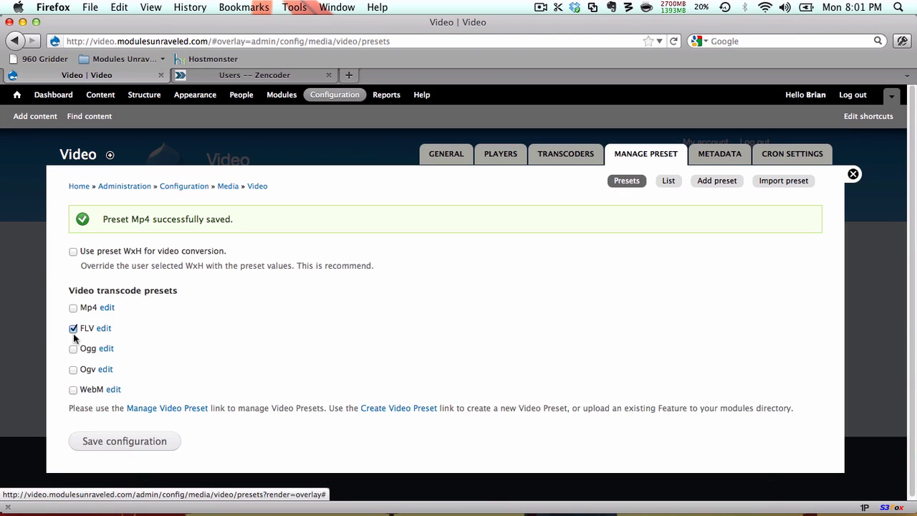
# Enable the Mp4 transcode preset, disable the FLV preset, and save the configuration.
pyautogui.click(73, 309)
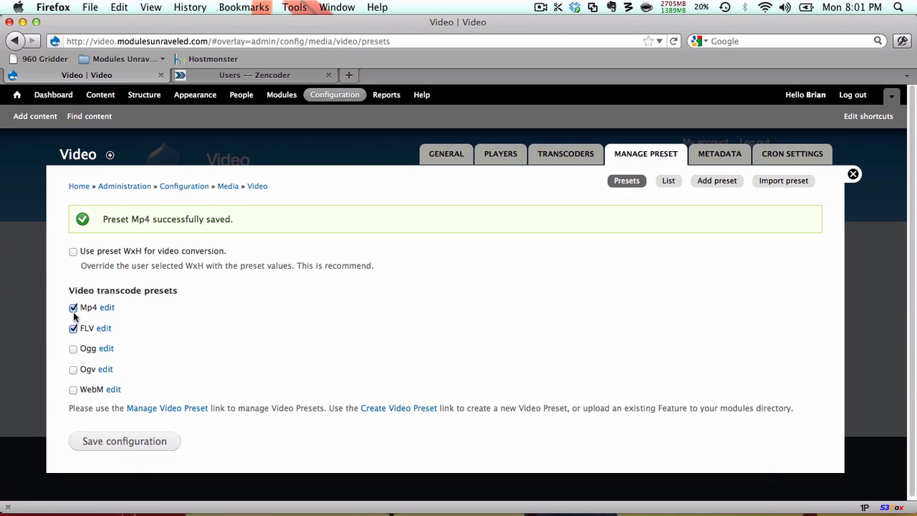
pyautogui.click(73, 329)
pyautogui.click(109, 443)
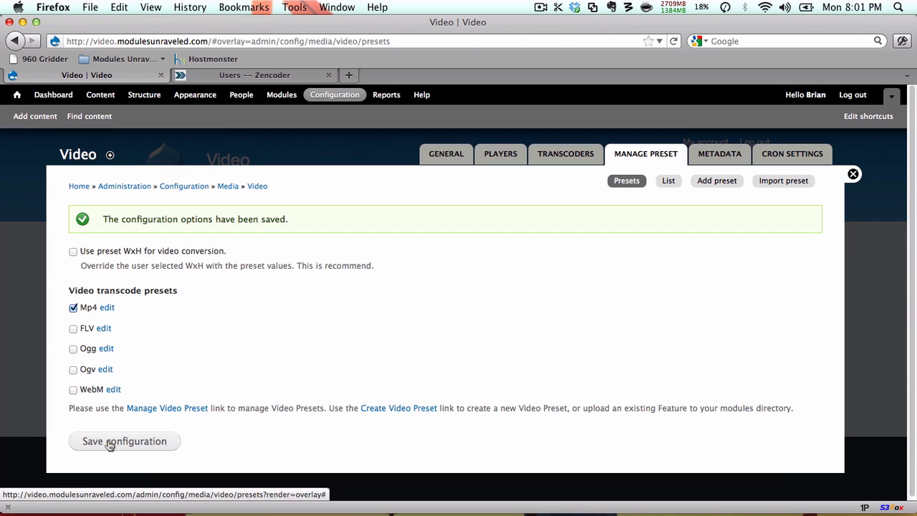
# Review the selectable upload dimensions in the video metadata settings and open the cron settings.
pyautogui.click(713, 156)
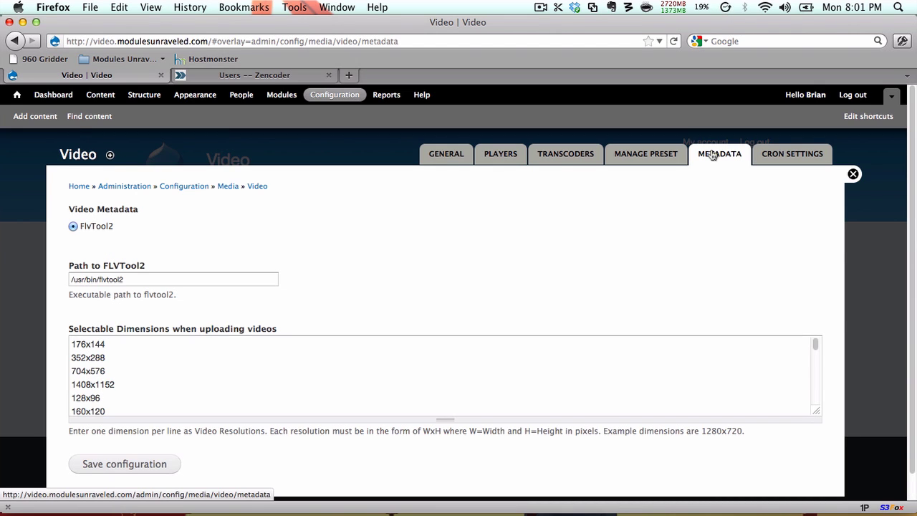
pyautogui.scroll(-4, 557, 375)
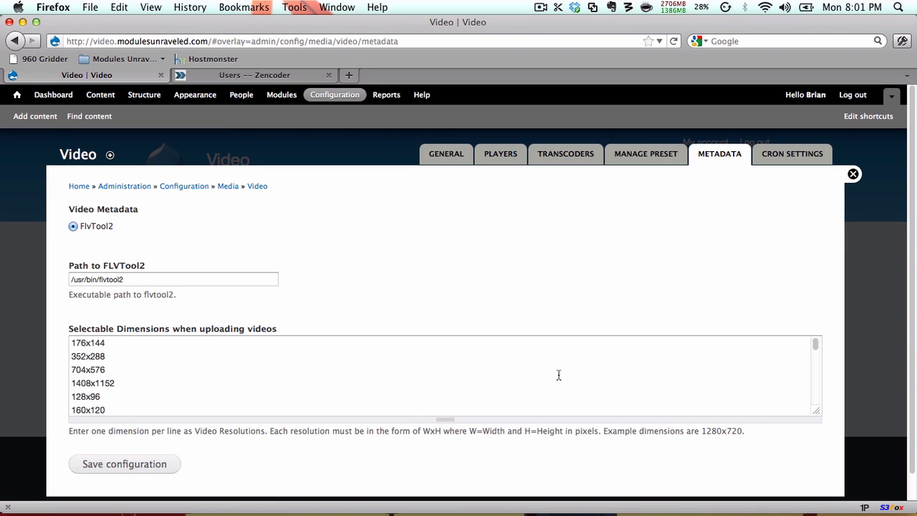
pyautogui.scroll(-5, 560, 375)
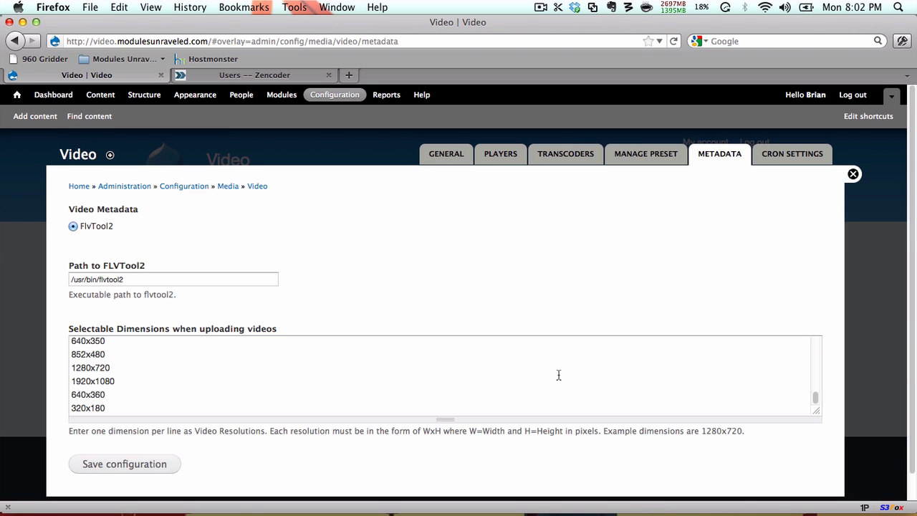
pyautogui.click(779, 162)
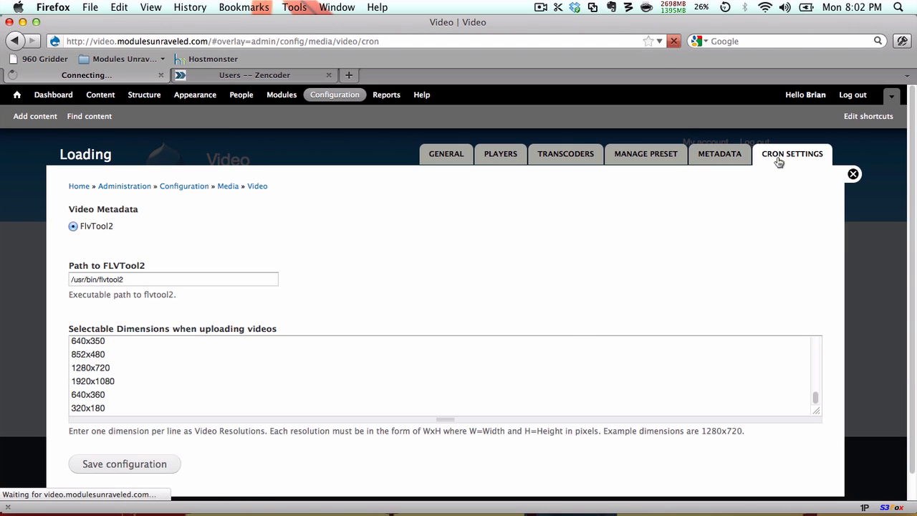